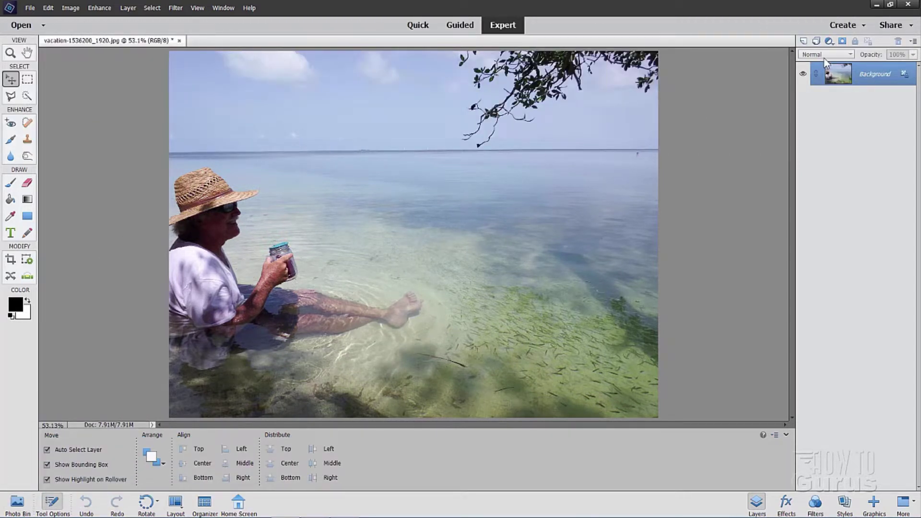
# Start a new Quote Graphic from the Create menu and scroll through the template gallery
pyautogui.click(861, 27)
pyautogui.click(819, 81)
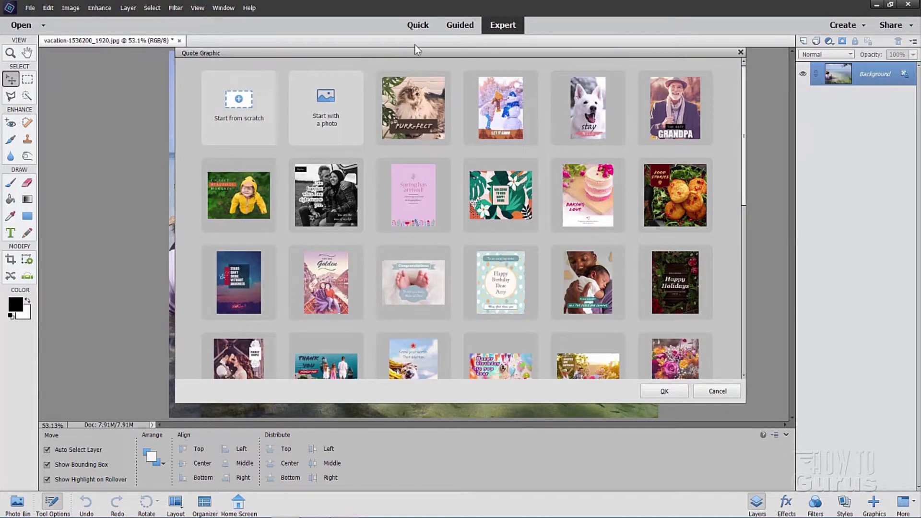
pyautogui.moveTo(413, 52); pyautogui.dragTo(456, 94)
pyautogui.moveTo(419, 68); pyautogui.dragTo(430, 67)
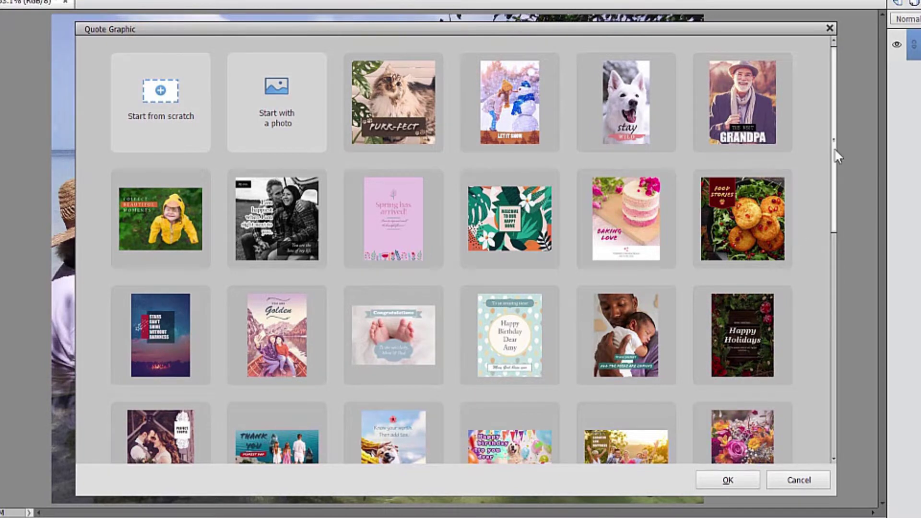
pyautogui.moveTo(833, 149); pyautogui.dragTo(835, 290)
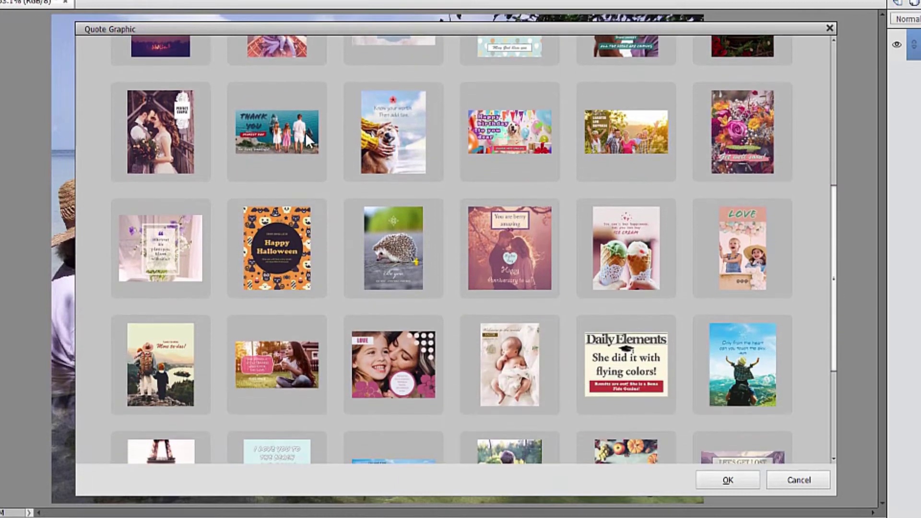
# Choose the THANK YOU DEAREST DAD template at the 6x4 in size
pyautogui.click(305, 132)
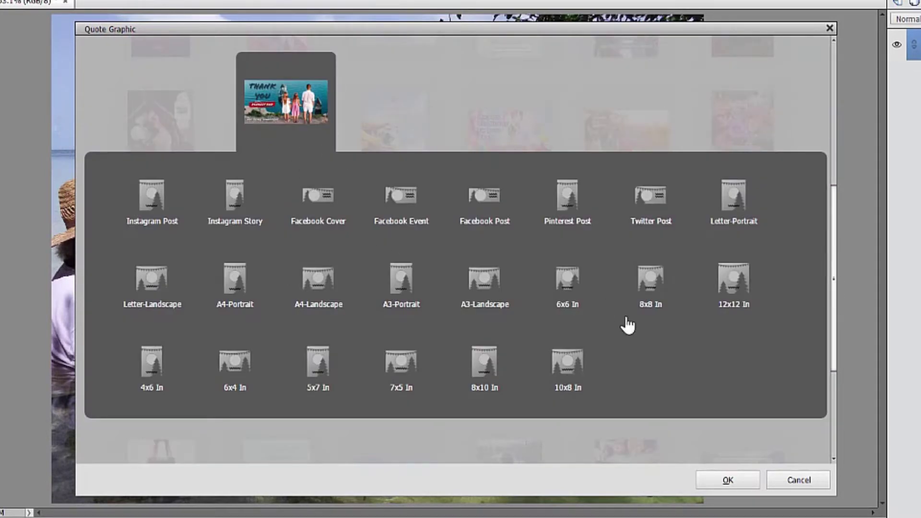
pyautogui.click(238, 376)
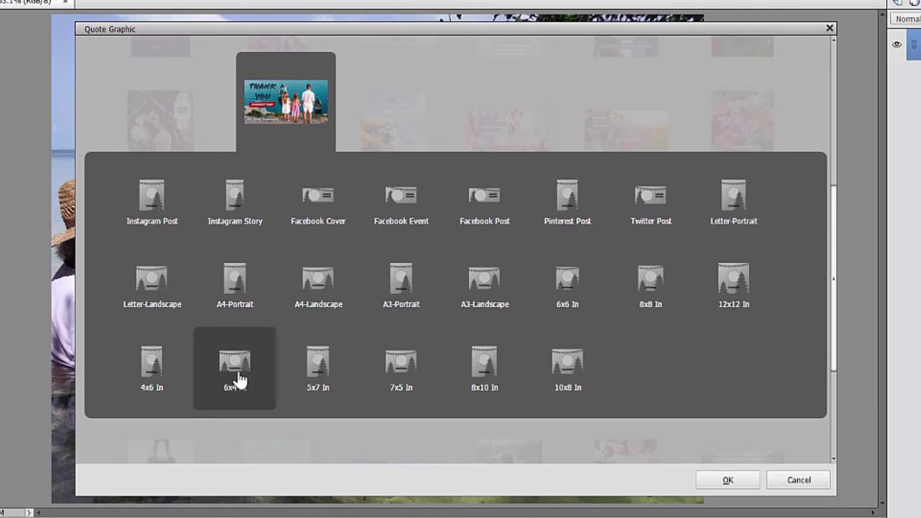
pyautogui.click(748, 481)
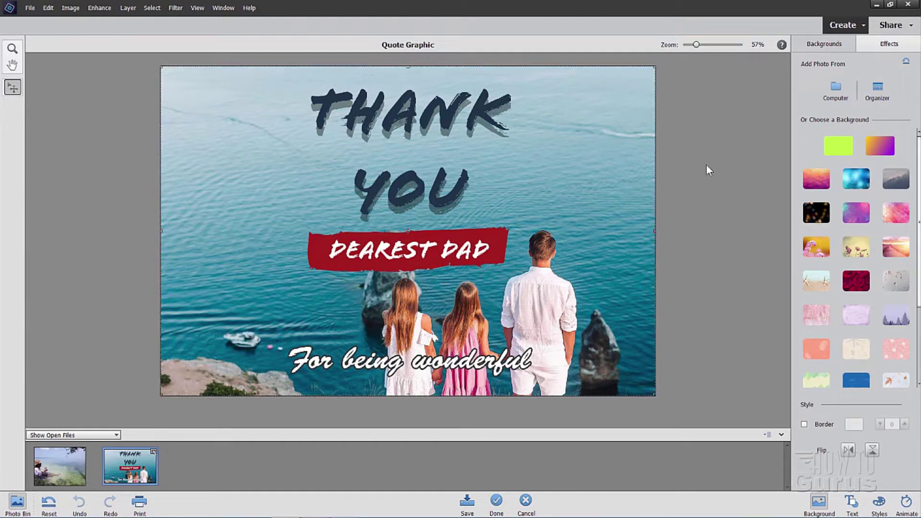
# Use vacation-1536200_1920.jpg from the computer as the quote graphic's background photo
pyautogui.click(876, 90)
pyautogui.moveTo(767, 248); pyautogui.dragTo(763, 376)
pyautogui.click(490, 278)
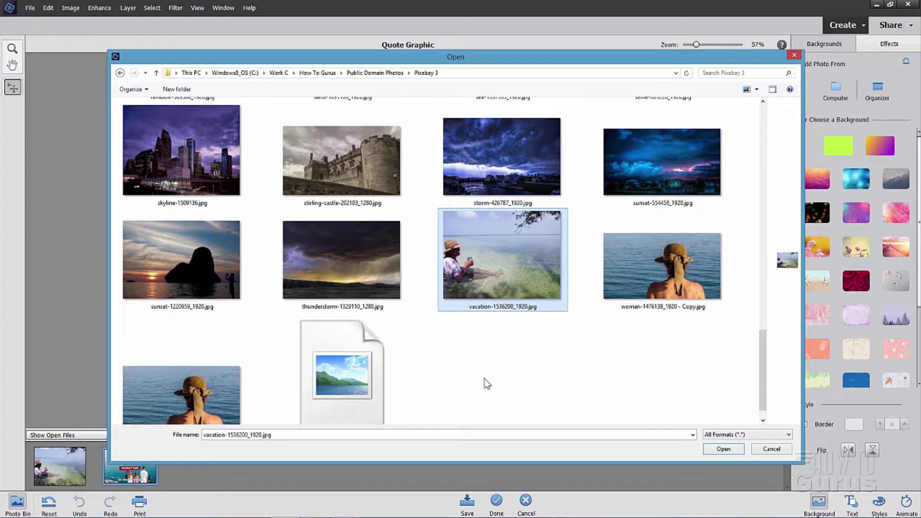
pyautogui.click(725, 449)
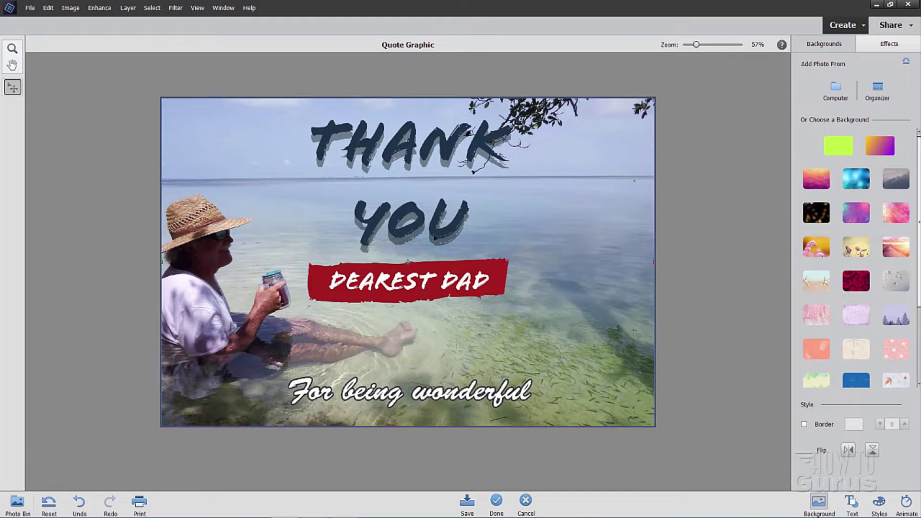
# Move DEAREST DAD lower and resize it, raise For being wonderful, and shift THANK YOU down
pyautogui.moveTo(411, 228)
pyautogui.mouseDown()
pyautogui.moveTo(424, 232)
pyautogui.moveTo(412, 229)
pyautogui.mouseUp()
pyautogui.click(414, 287)
pyautogui.moveTo(404, 287); pyautogui.dragTo(417, 315)
pyautogui.moveTo(522, 308); pyautogui.dragTo(490, 320)
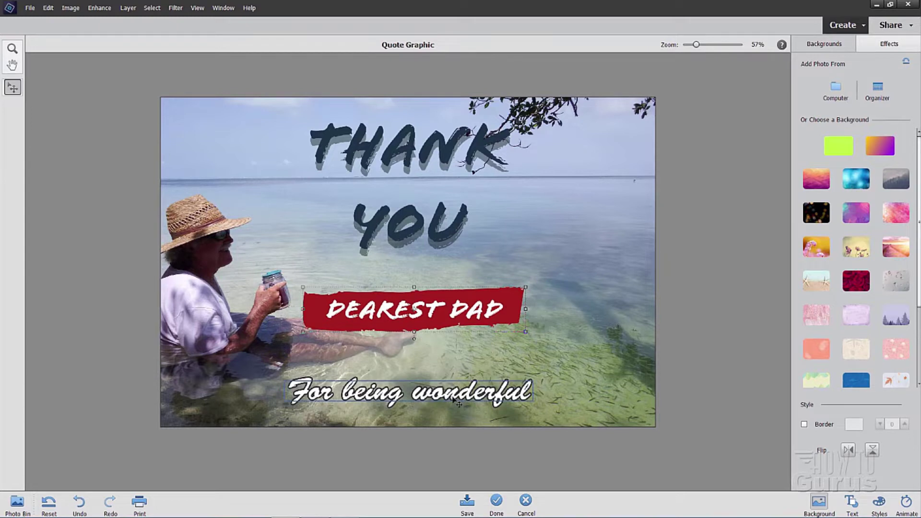
pyautogui.moveTo(487, 391); pyautogui.dragTo(497, 364)
pyautogui.moveTo(405, 215); pyautogui.dragTo(419, 247)
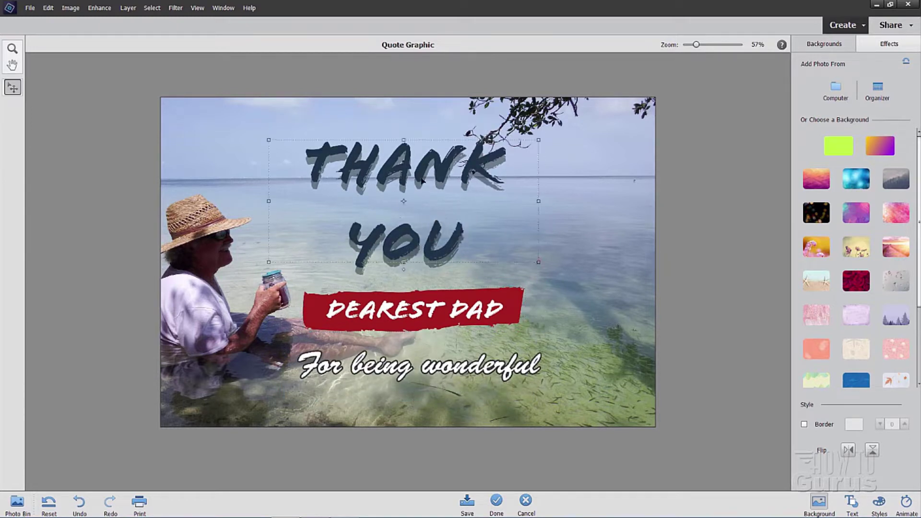
# Join THANK YOU onto one line and drag it down just above the DEAREST DAD banner
pyautogui.doubleClick(393, 193)
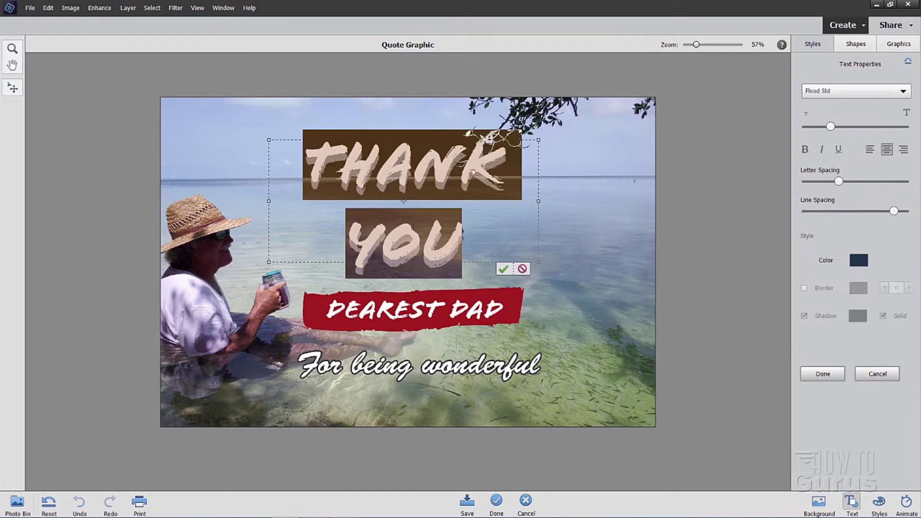
pyautogui.click(351, 238)
pyautogui.press('BackSpace')
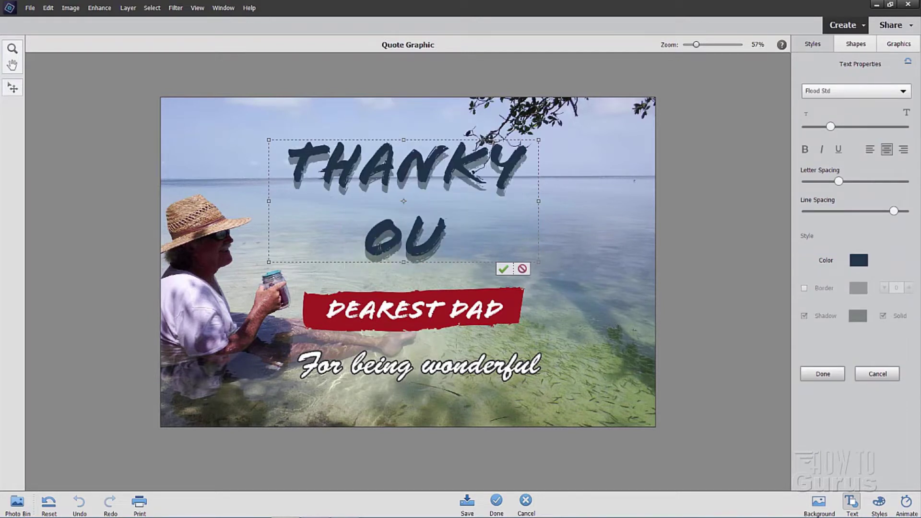
pyautogui.press('Return')
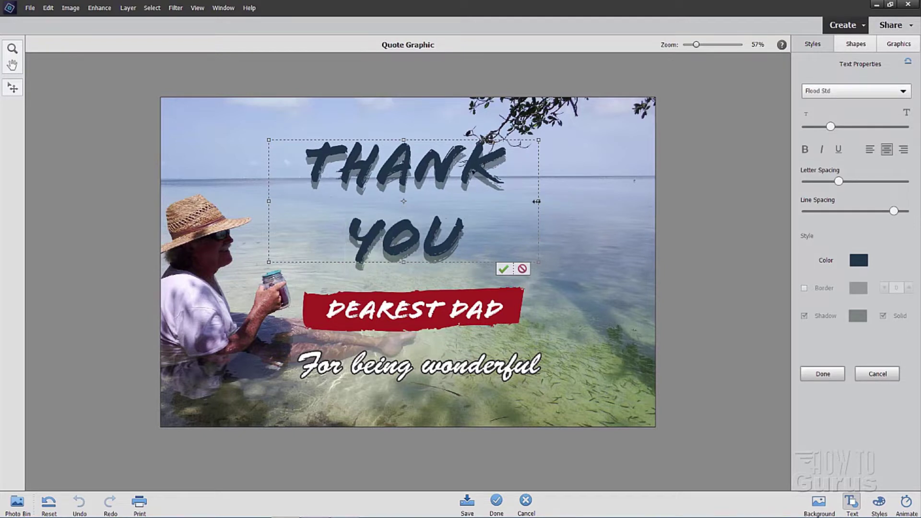
pyautogui.moveTo(538, 201); pyautogui.dragTo(624, 201)
pyautogui.hotkey('ctrl', 'a')
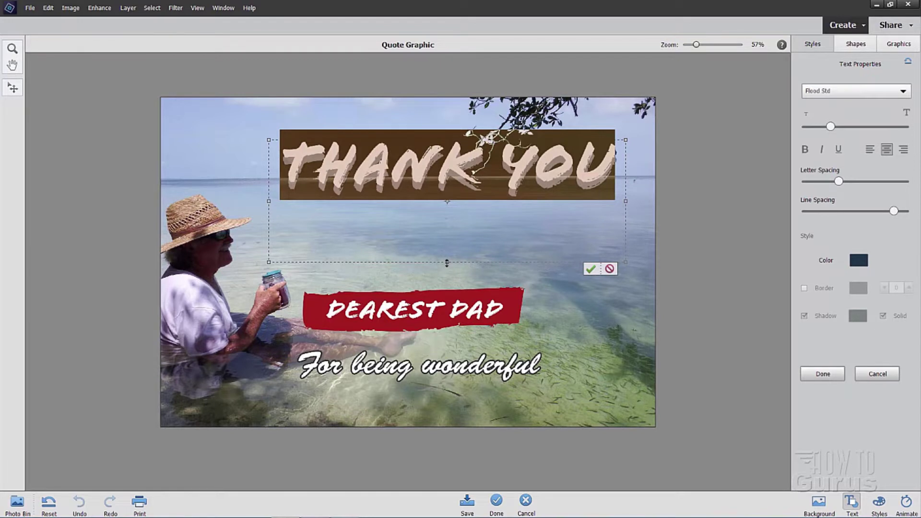
pyautogui.moveTo(446, 263); pyautogui.dragTo(446, 202)
pyautogui.click(445, 196)
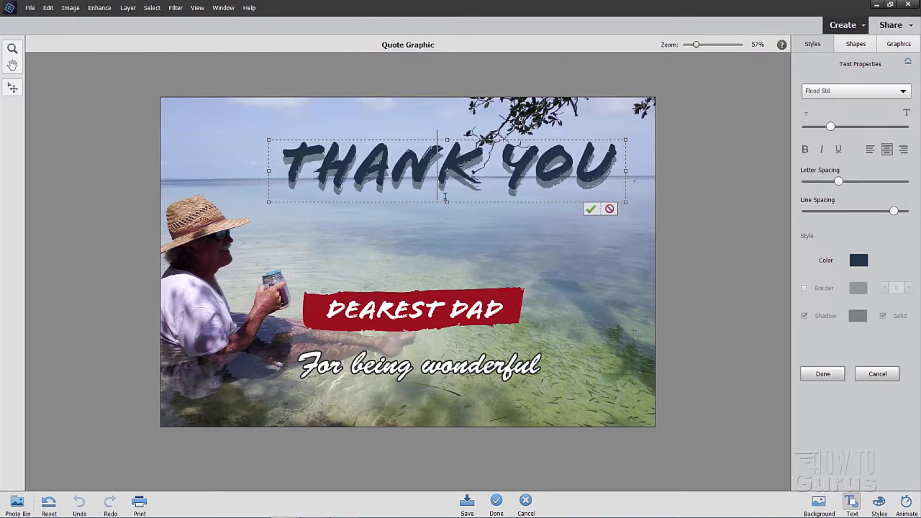
pyautogui.click(588, 209)
pyautogui.moveTo(492, 173); pyautogui.dragTo(474, 226)
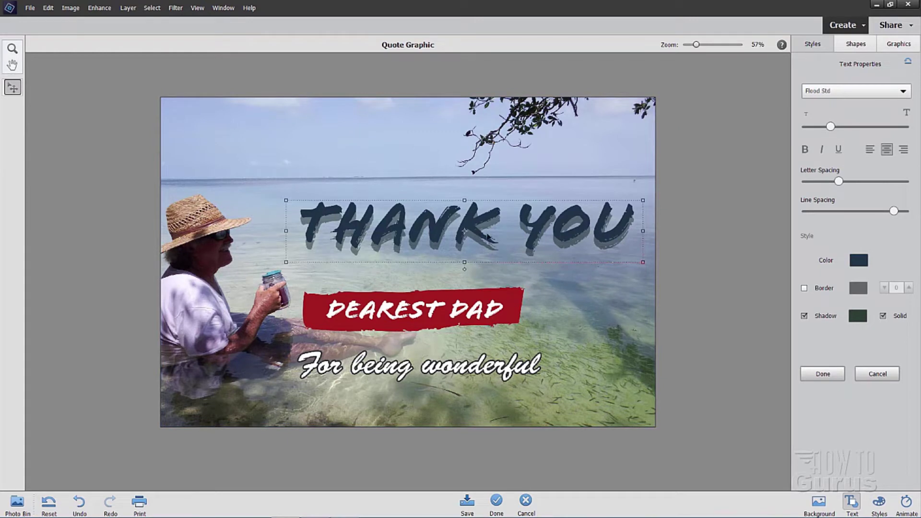
# Nudge THANK YOU left and tighten its letter spacing slightly, keeping the Flood Std font
pyautogui.moveTo(582, 232); pyautogui.dragTo(577, 231)
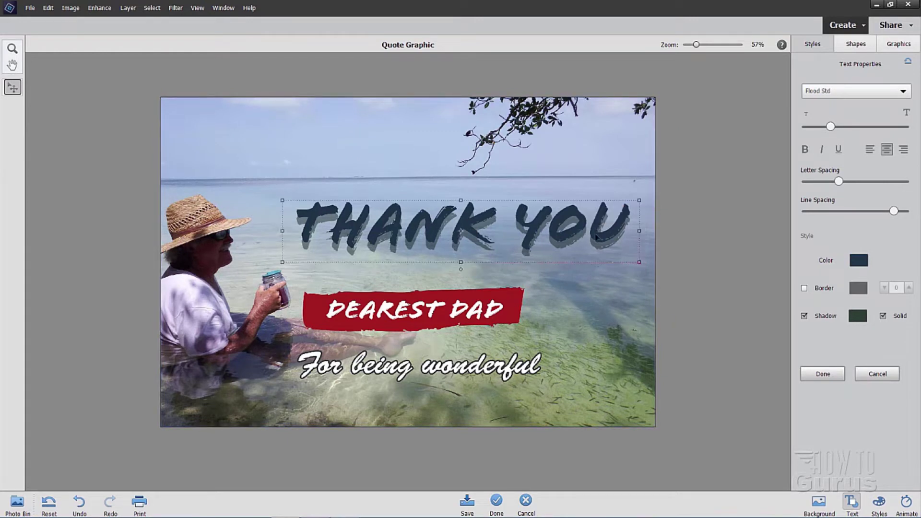
pyautogui.click(868, 94)
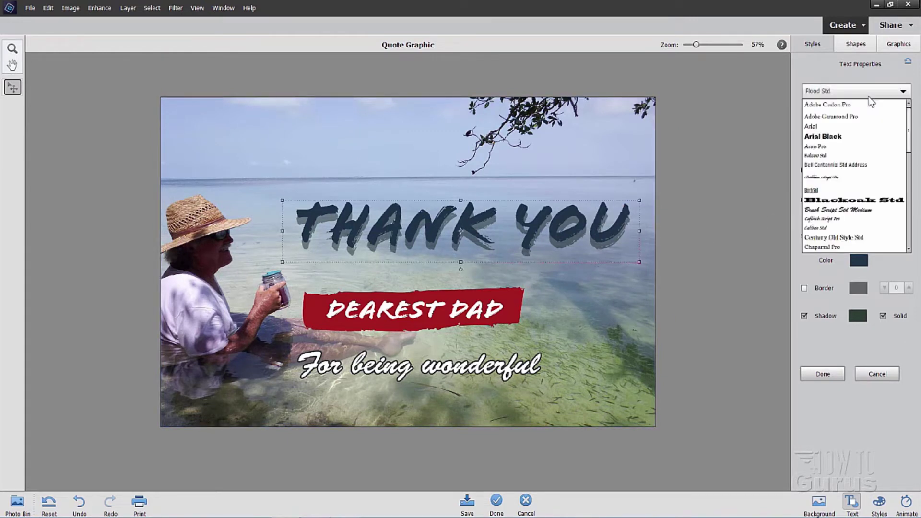
pyautogui.click(813, 79)
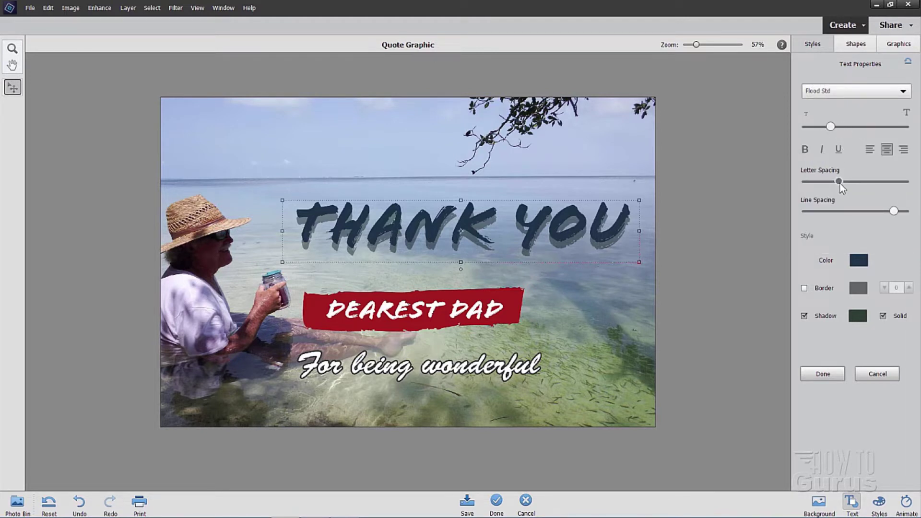
pyautogui.moveTo(839, 182)
pyautogui.mouseDown()
pyautogui.moveTo(860, 182)
pyautogui.moveTo(834, 183)
pyautogui.moveTo(836, 193)
pyautogui.mouseUp()
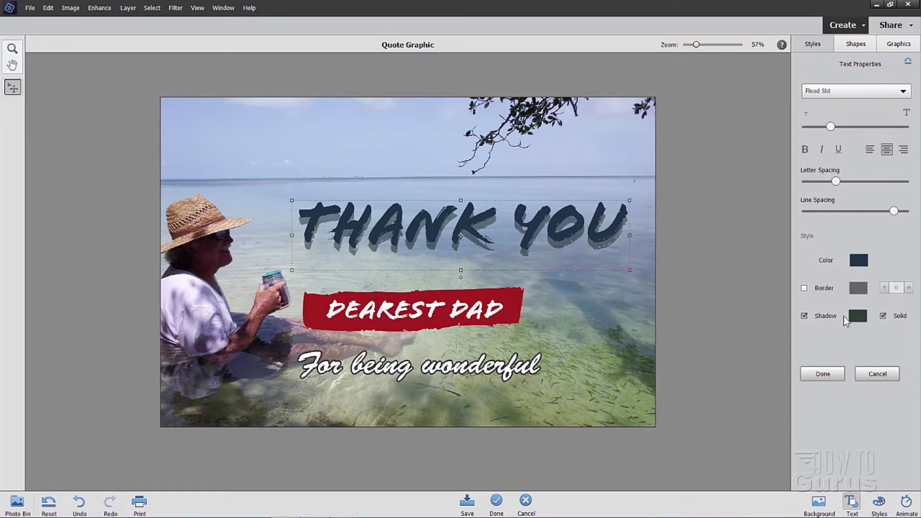
# Try an outline on THANK YOU at various widths, then remove it and finish the edit
pyautogui.click(804, 287)
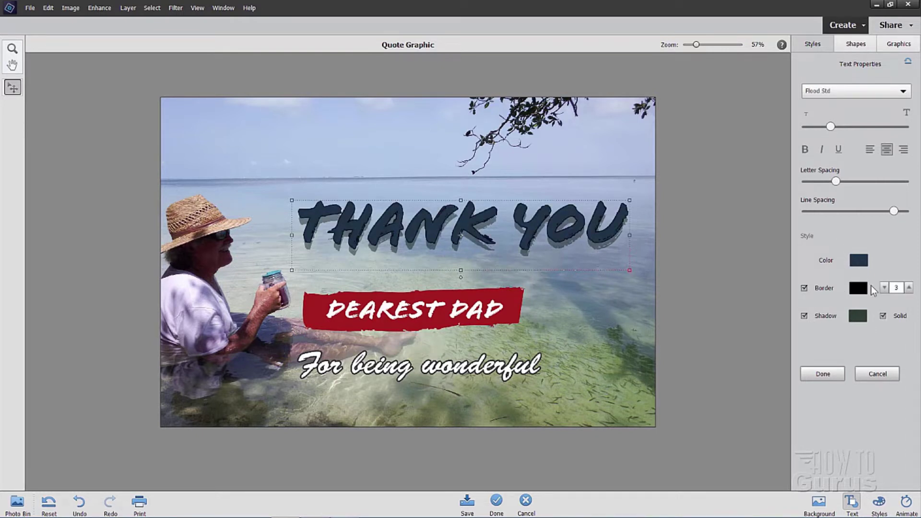
pyautogui.click(907, 290)
pyautogui.click(907, 290)
pyautogui.click(908, 289)
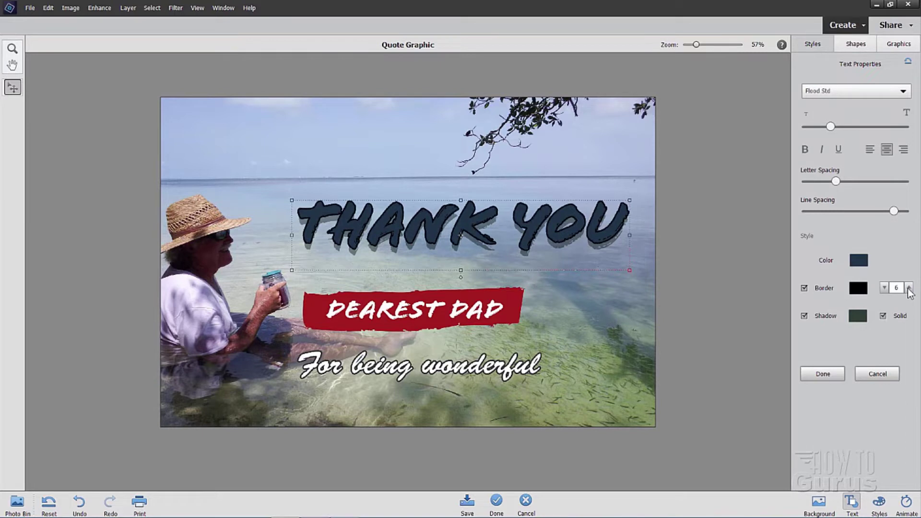
pyautogui.click(907, 290)
pyautogui.click(884, 288)
pyautogui.click(884, 287)
pyautogui.click(884, 288)
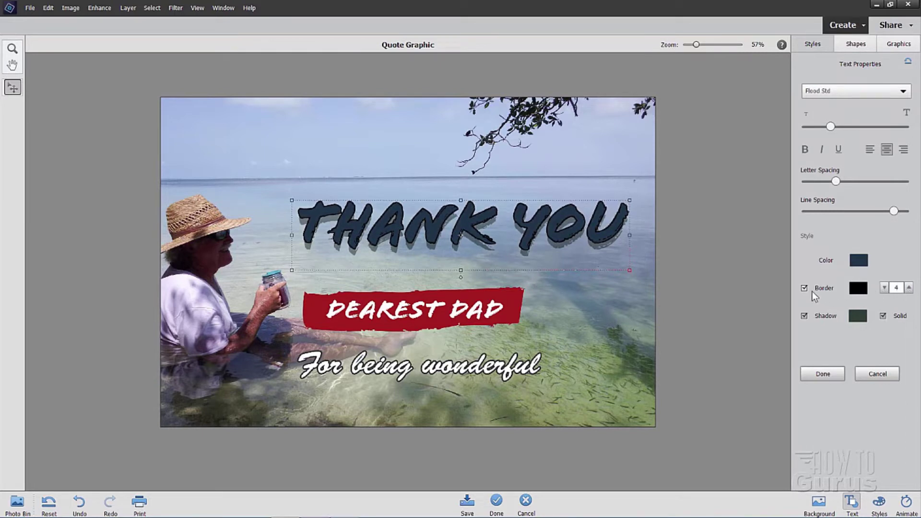
pyautogui.click(803, 288)
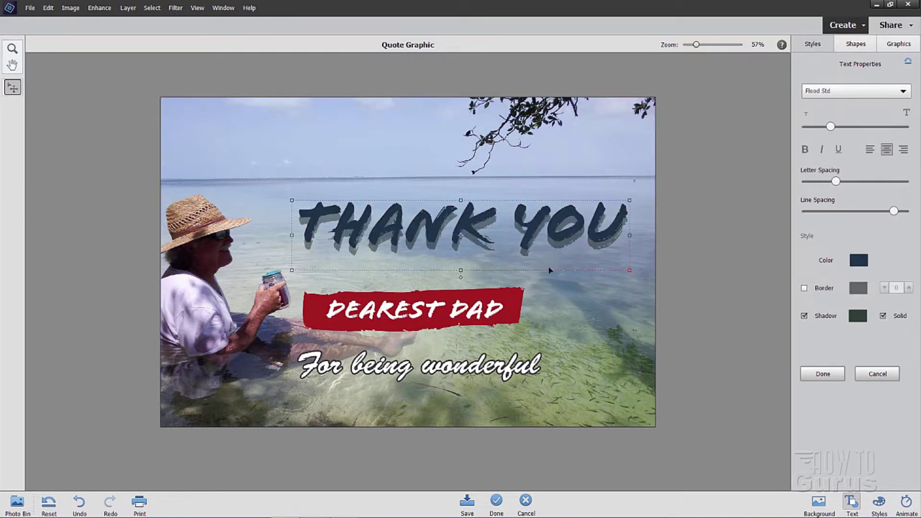
pyautogui.click(825, 372)
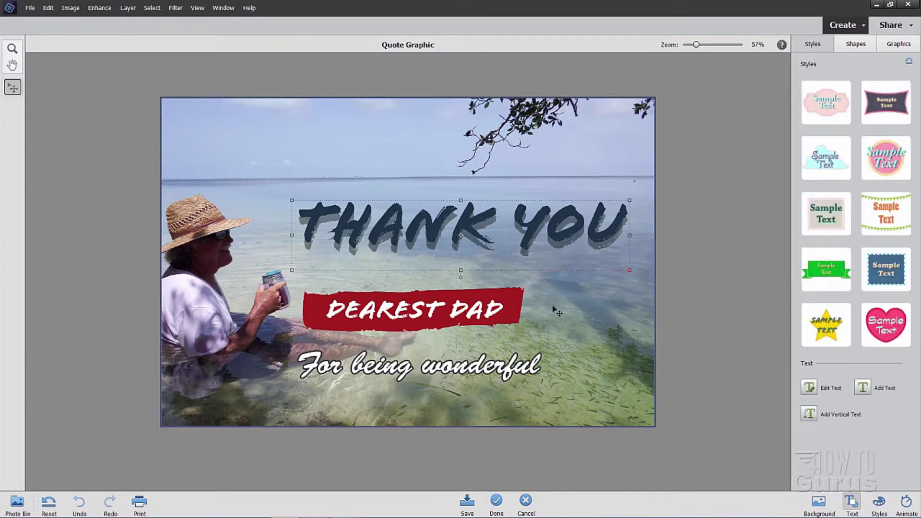
pyautogui.click(473, 313)
pyautogui.doubleClick(465, 307)
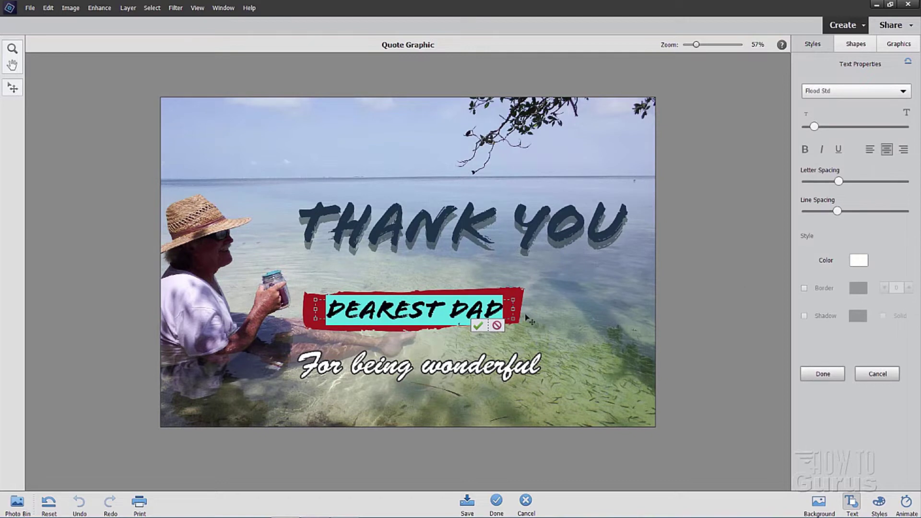
pyautogui.click(479, 326)
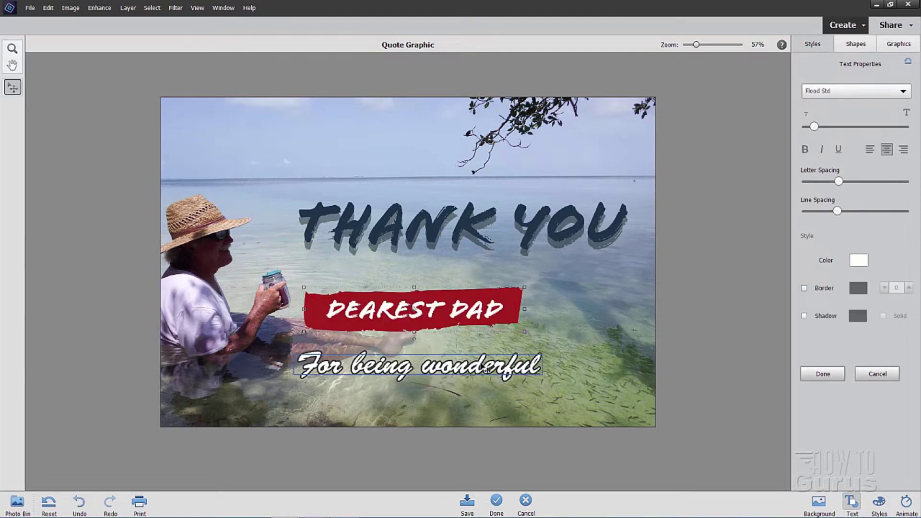
pyautogui.doubleClick(418, 366)
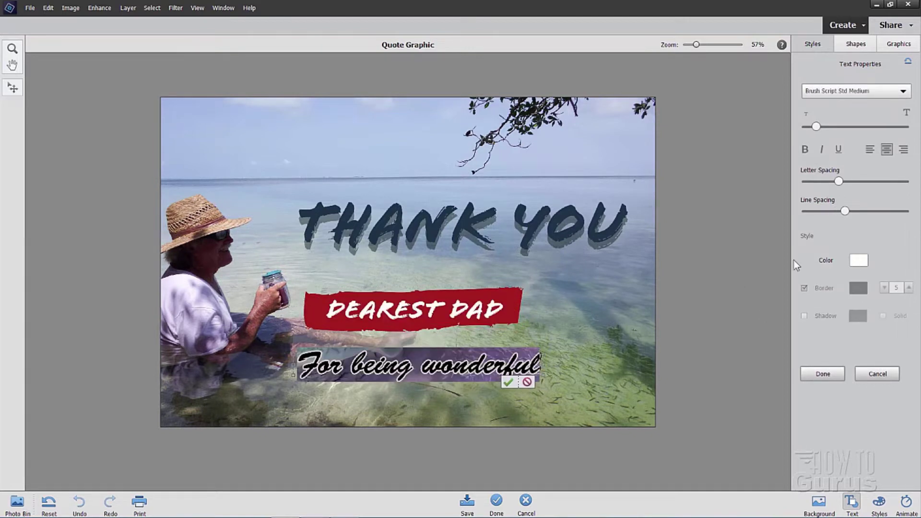
pyautogui.click(510, 383)
pyautogui.click(822, 374)
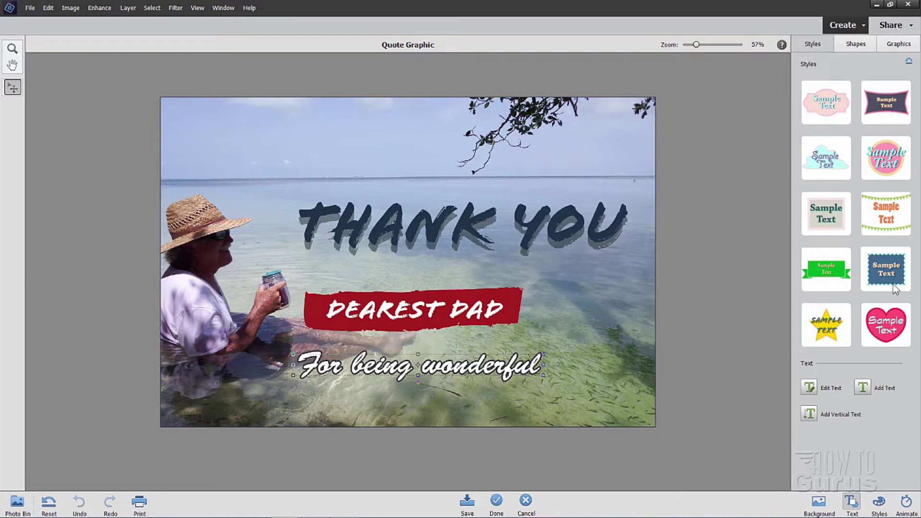
pyautogui.click(855, 43)
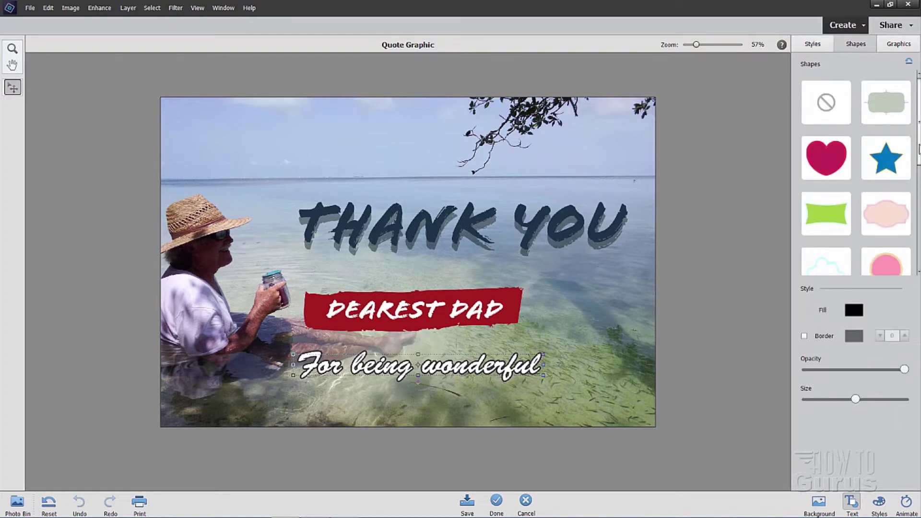
pyautogui.moveTo(919, 146); pyautogui.dragTo(890, 64)
pyautogui.click(892, 47)
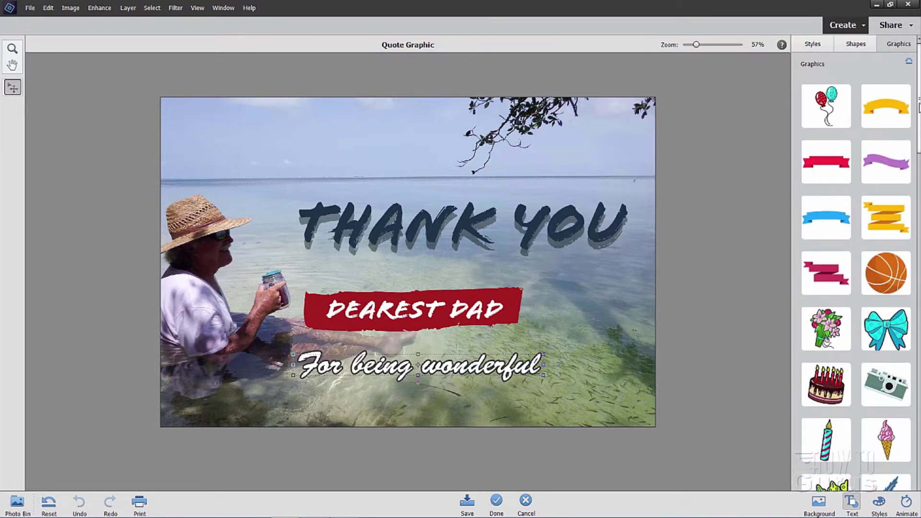
pyautogui.scroll(-5, 919, 107)
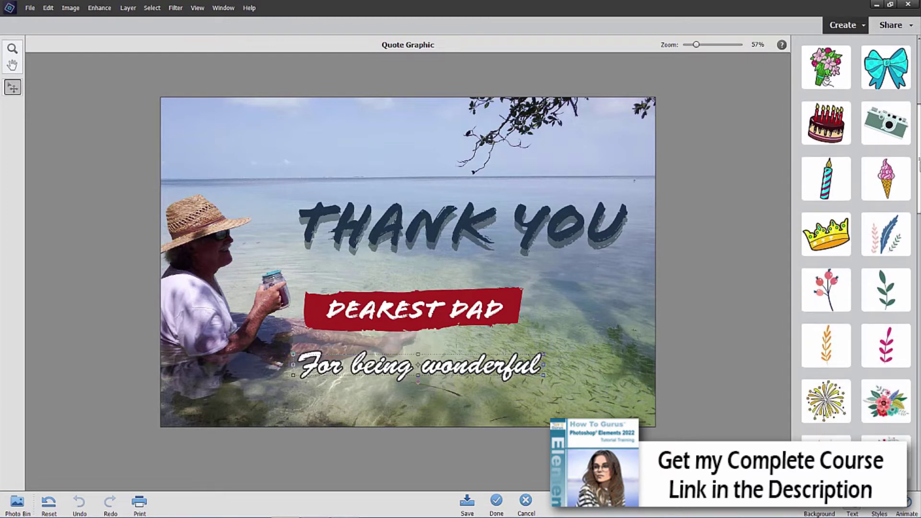
pyautogui.scroll(-8, 919, 287)
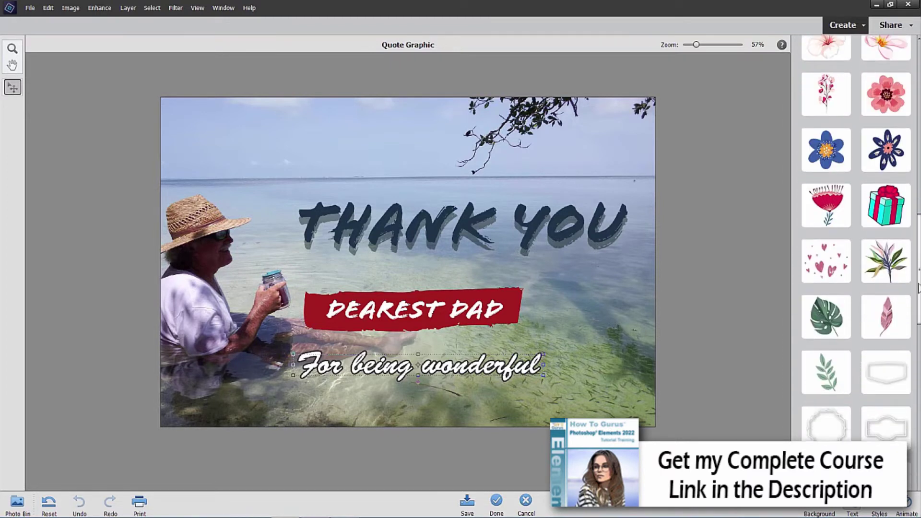
pyautogui.scroll(-10, 918, 287)
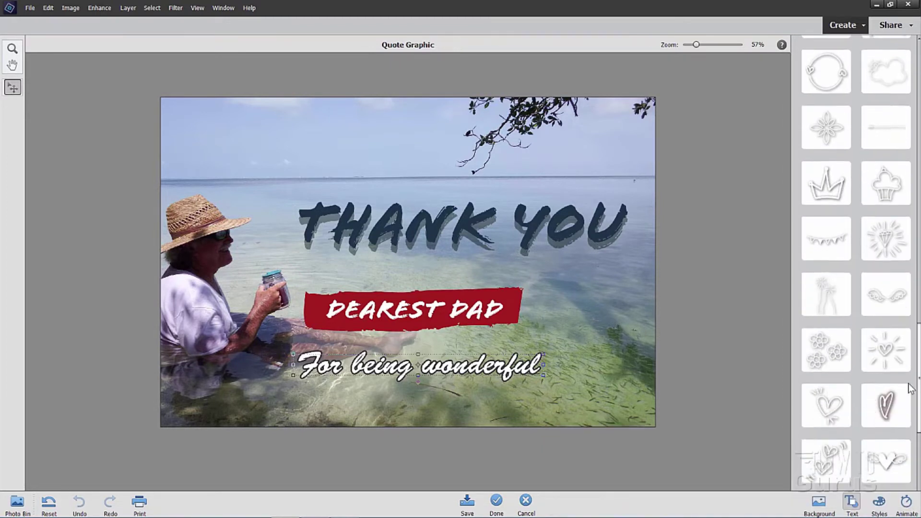
pyautogui.scroll(-2, 910, 387)
pyautogui.scroll(-5, 910, 402)
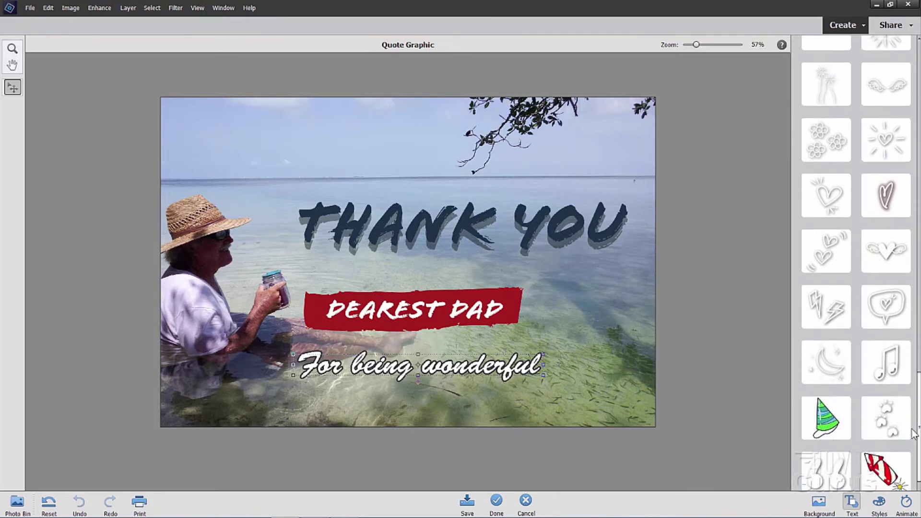
# Raise THANK YOU, the DEAREST DAD banner and For being wonderful so the lines sit closer together
pyautogui.moveTo(918, 464); pyautogui.dragTo(911, 84)
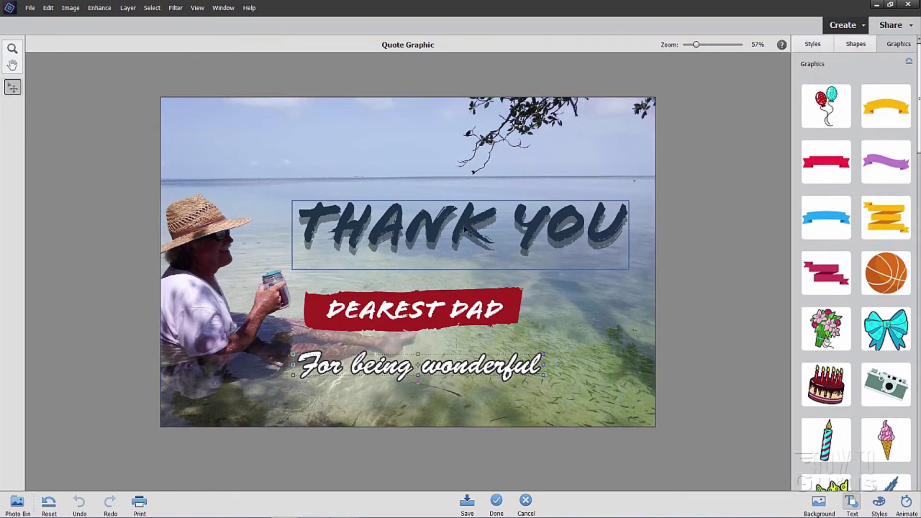
pyautogui.moveTo(458, 229)
pyautogui.mouseDown()
pyautogui.moveTo(459, 216)
pyautogui.moveTo(454, 222)
pyautogui.mouseUp()
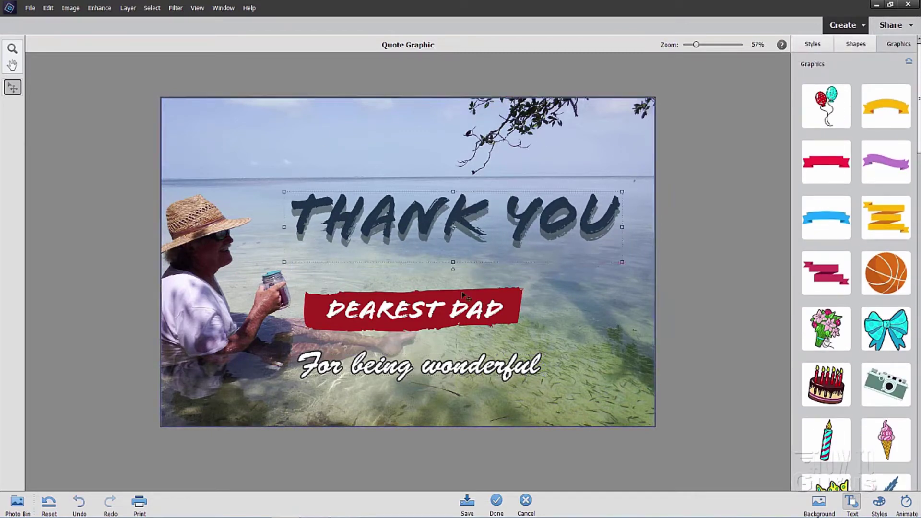
pyautogui.moveTo(441, 311); pyautogui.dragTo(481, 286)
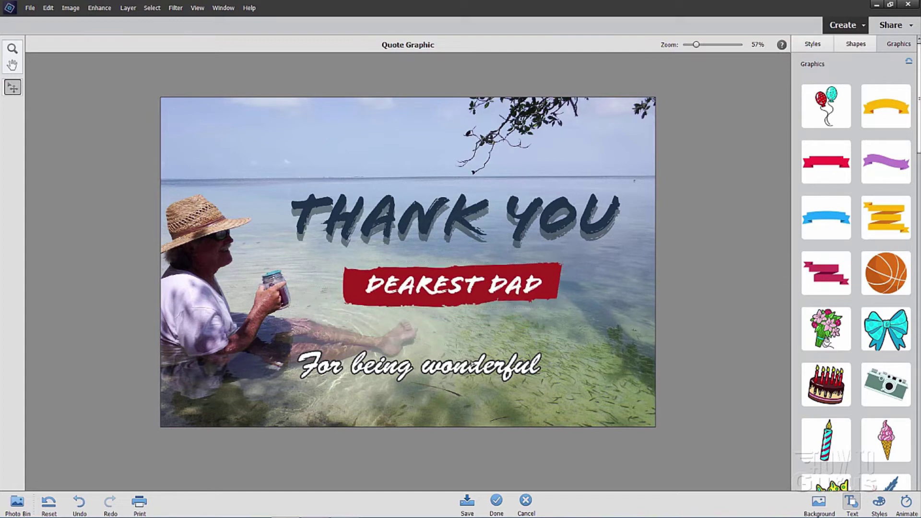
pyautogui.moveTo(473, 369); pyautogui.dragTo(491, 328)
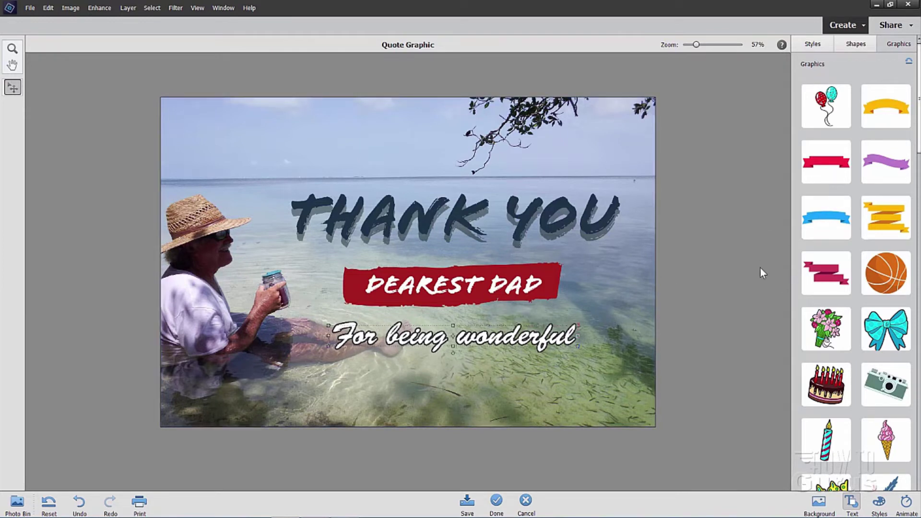
pyautogui.click(819, 504)
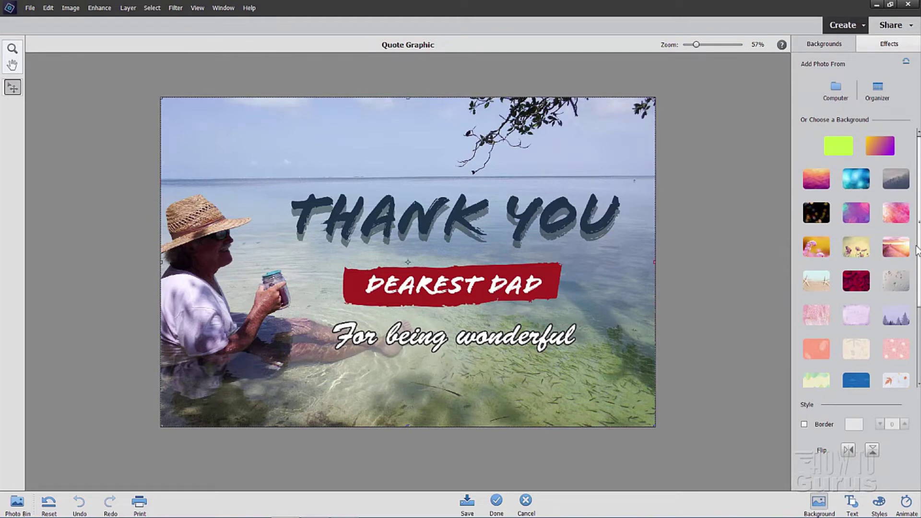
# Add a white border around the beach photo and widen it from 9 to 21
pyautogui.moveTo(919, 252); pyautogui.dragTo(918, 355)
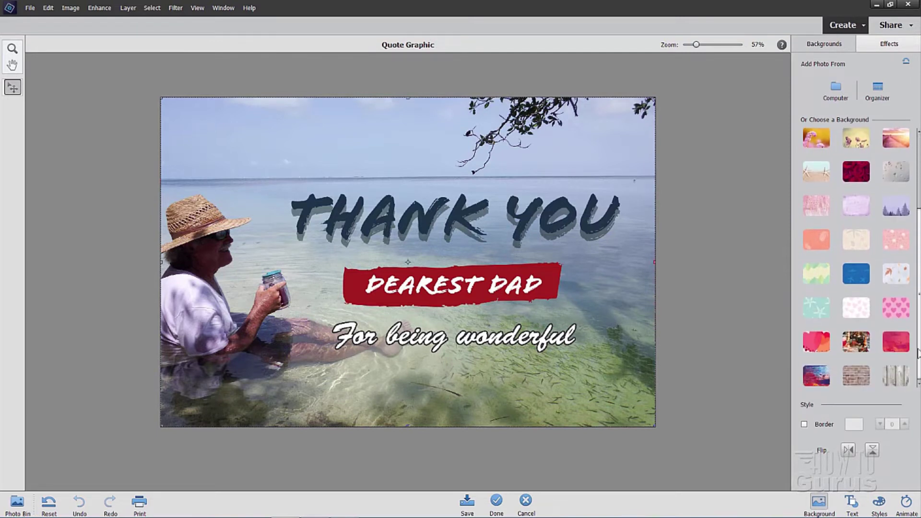
pyautogui.scroll(3, 916, 307)
pyautogui.click(804, 424)
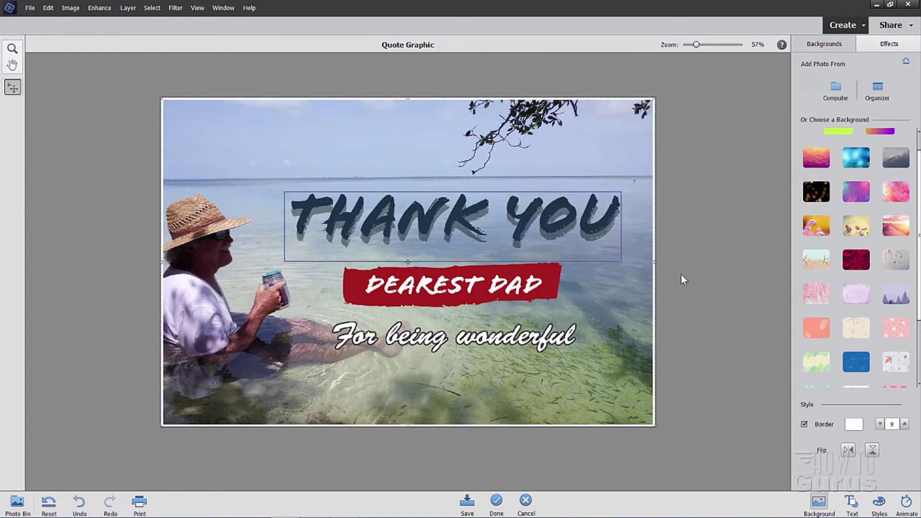
pyautogui.click(904, 425)
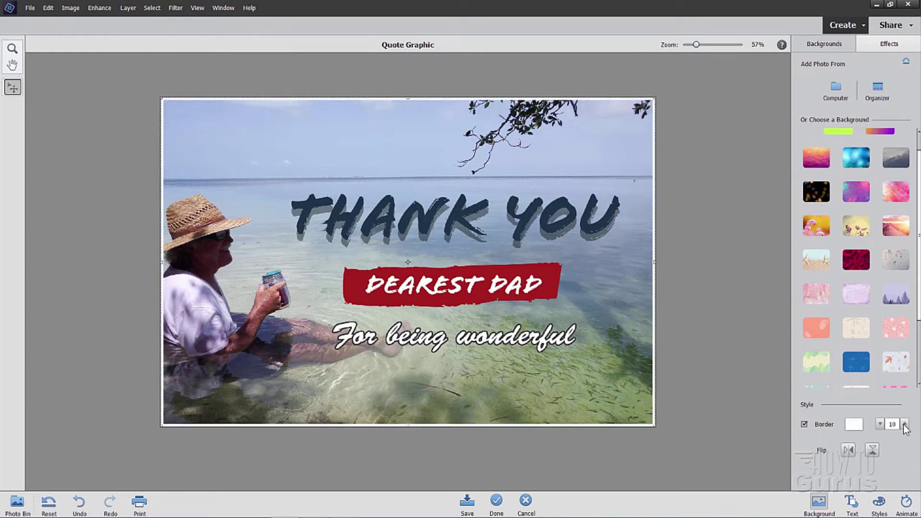
pyautogui.click(852, 502)
pyautogui.click(879, 502)
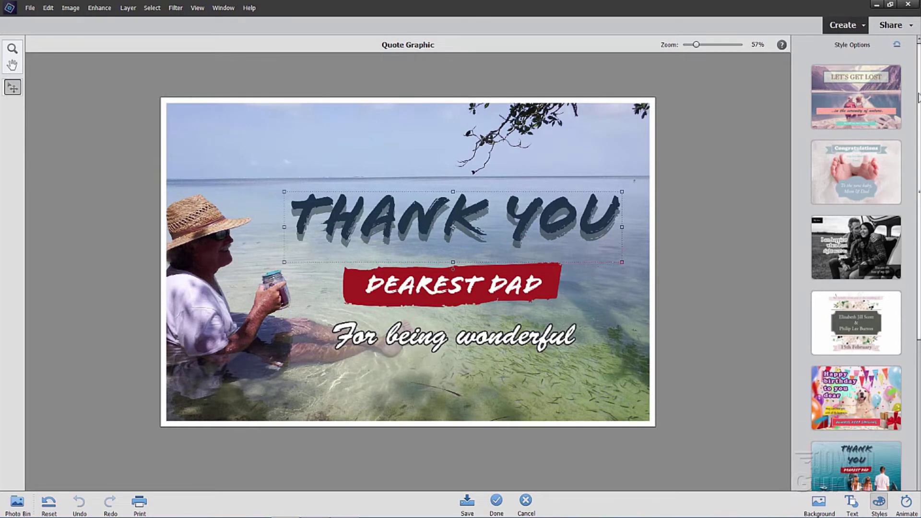
# Scroll the Style Options list and bring up the Animate presets panel
pyautogui.moveTo(918, 98); pyautogui.dragTo(916, 293)
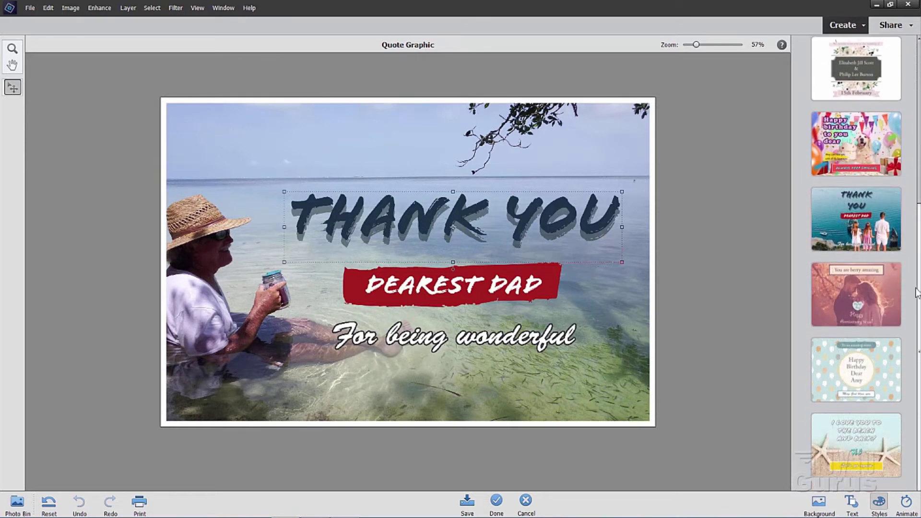
pyautogui.scroll(5, 915, 296)
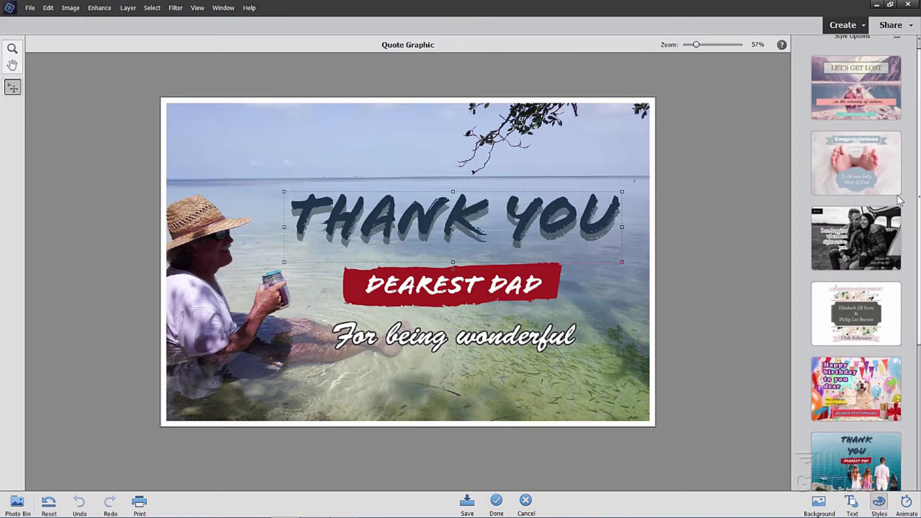
pyautogui.click(908, 507)
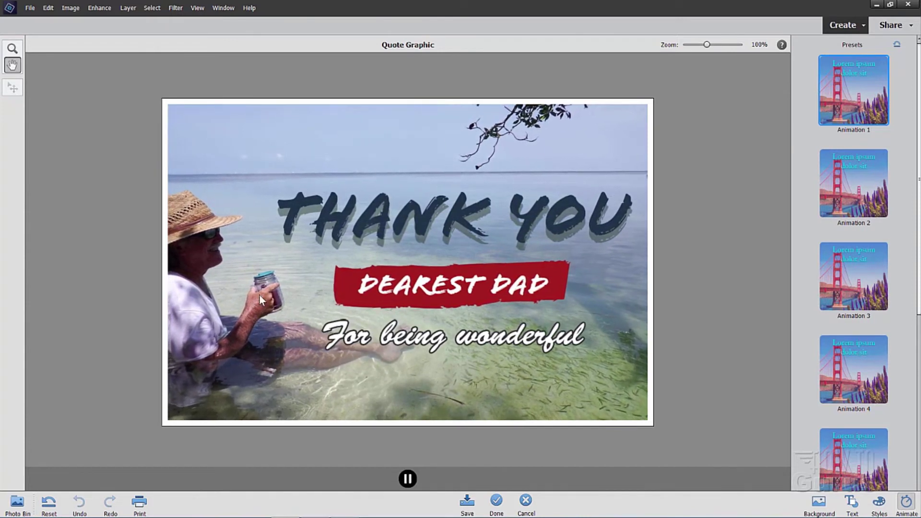
# Preview Animation 2, Animation 3 and Photo Animation 1 and 2, then apply Animation 3
pyautogui.click(844, 197)
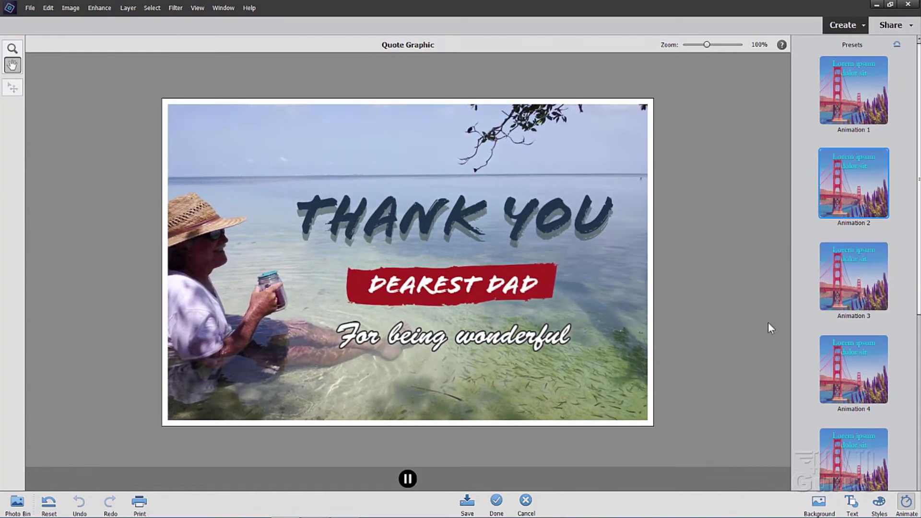
pyautogui.click(407, 478)
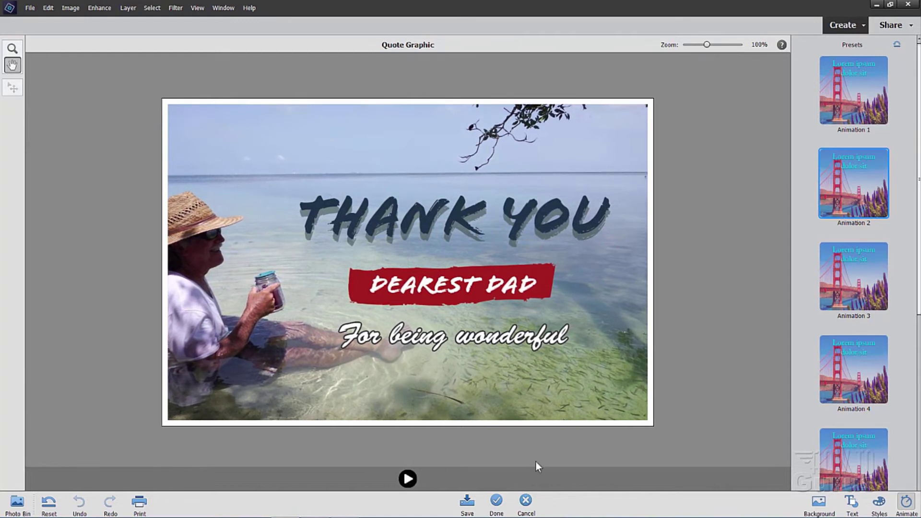
pyautogui.click(861, 305)
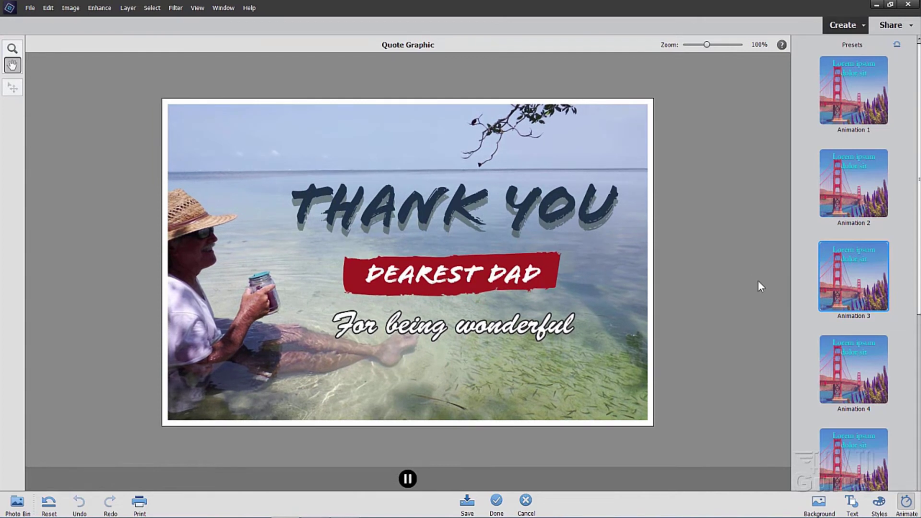
pyautogui.scroll(-5, 918, 347)
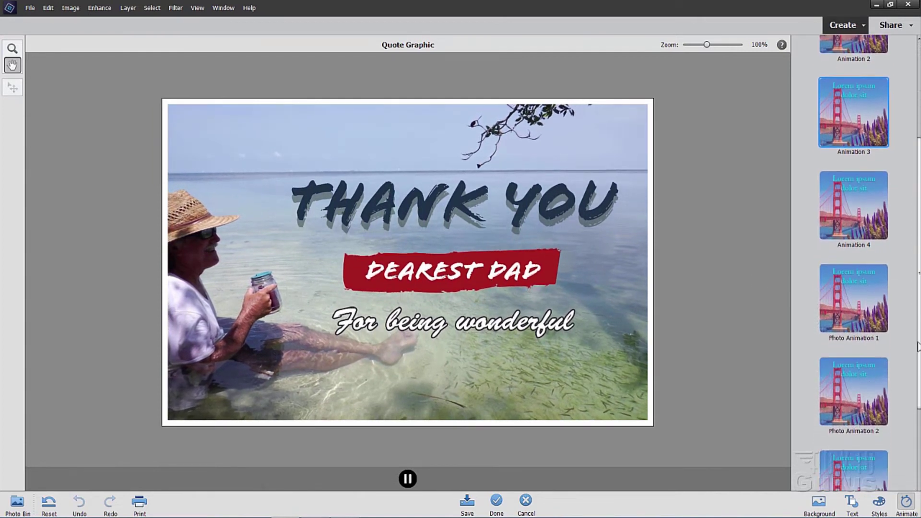
pyautogui.scroll(-3, 918, 346)
pyautogui.click(854, 243)
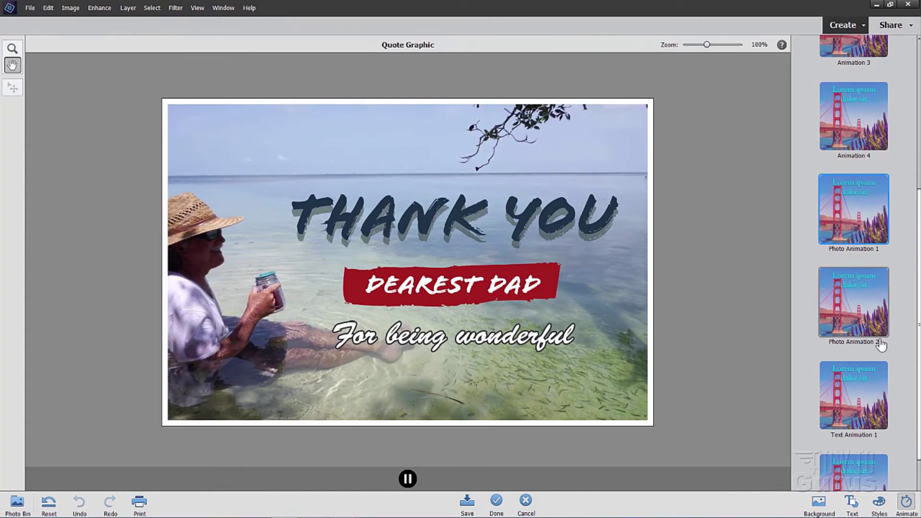
pyautogui.click(862, 331)
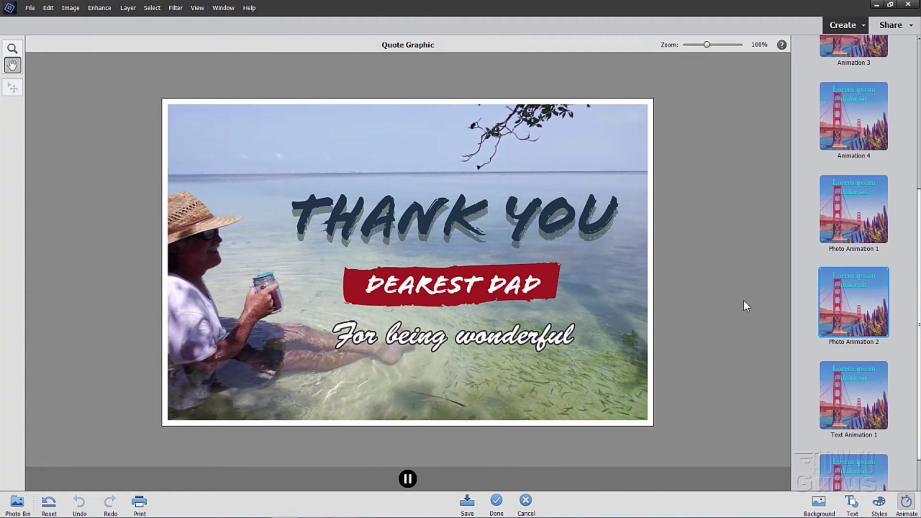
pyautogui.scroll(-2, 814, 411)
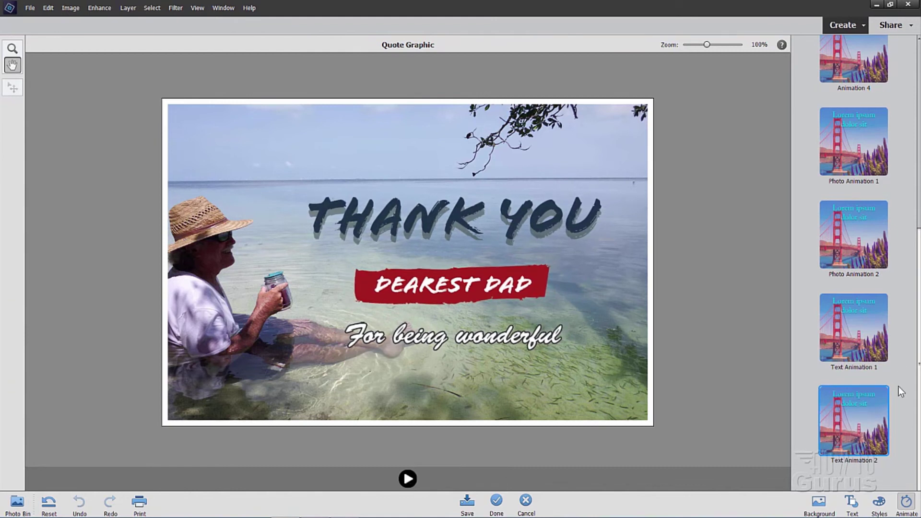
pyautogui.scroll(5, 853, 264)
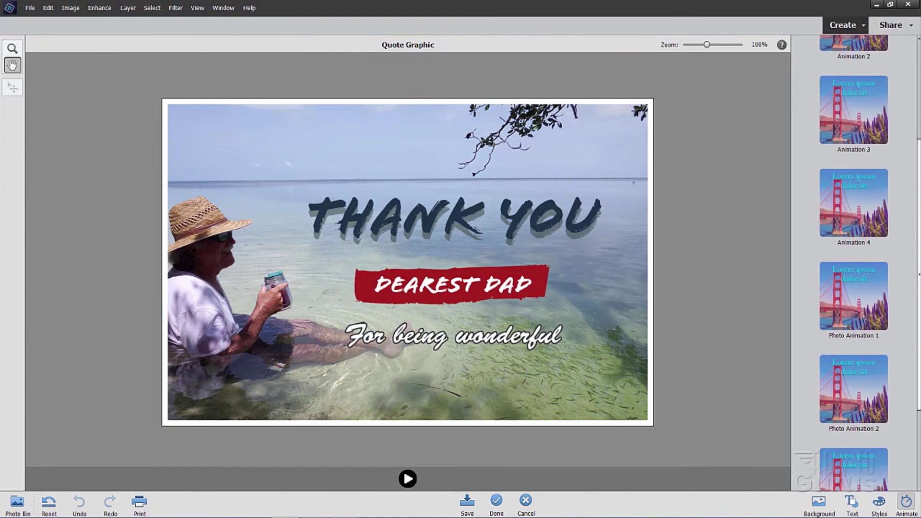
pyautogui.click(854, 226)
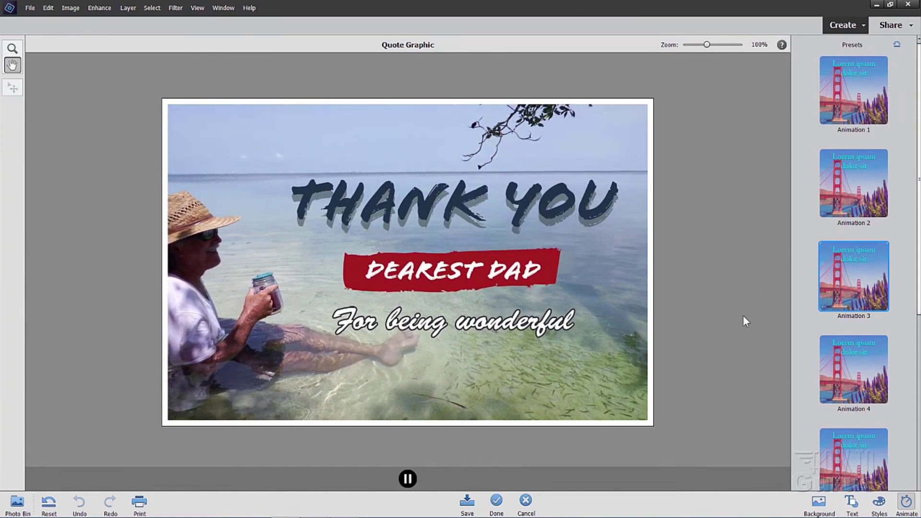
# Save the animation as a GIF, then reopen Save As with the Photoshop (*.PSD) file type
pyautogui.click(467, 502)
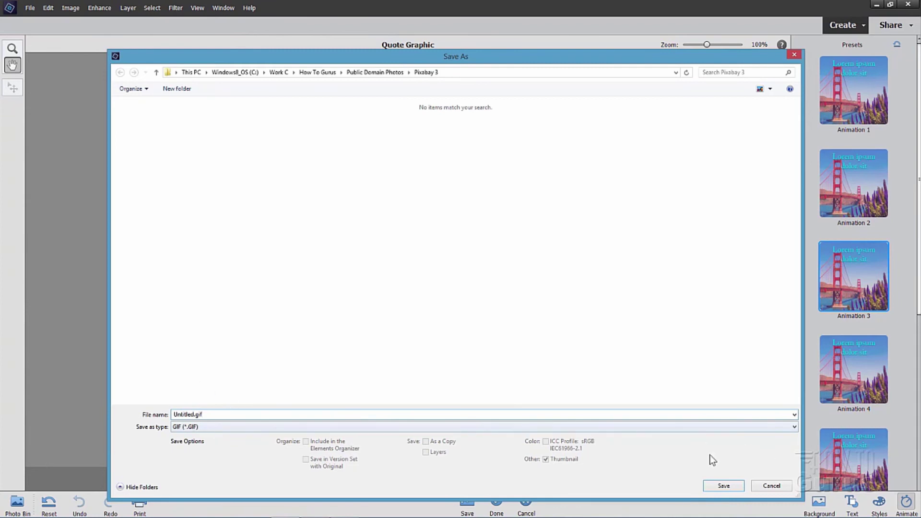
pyautogui.click(777, 486)
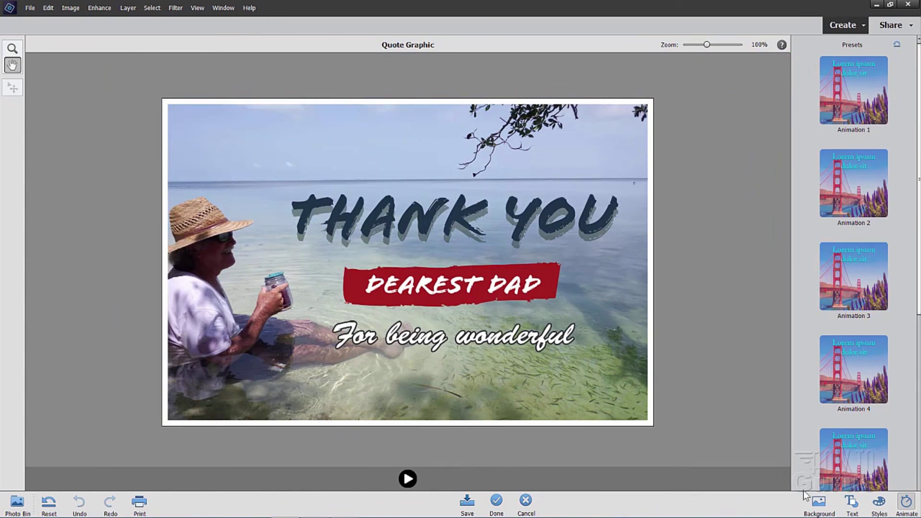
pyautogui.click(460, 501)
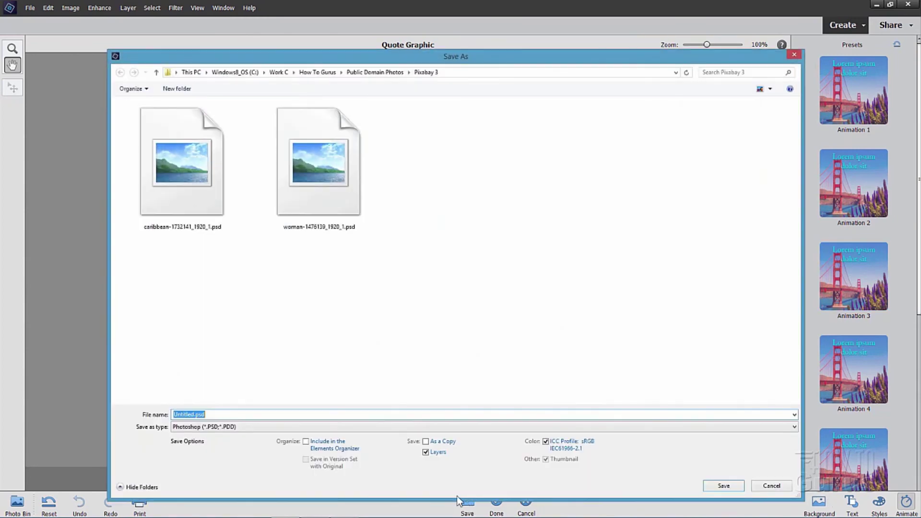
pyautogui.click(212, 427)
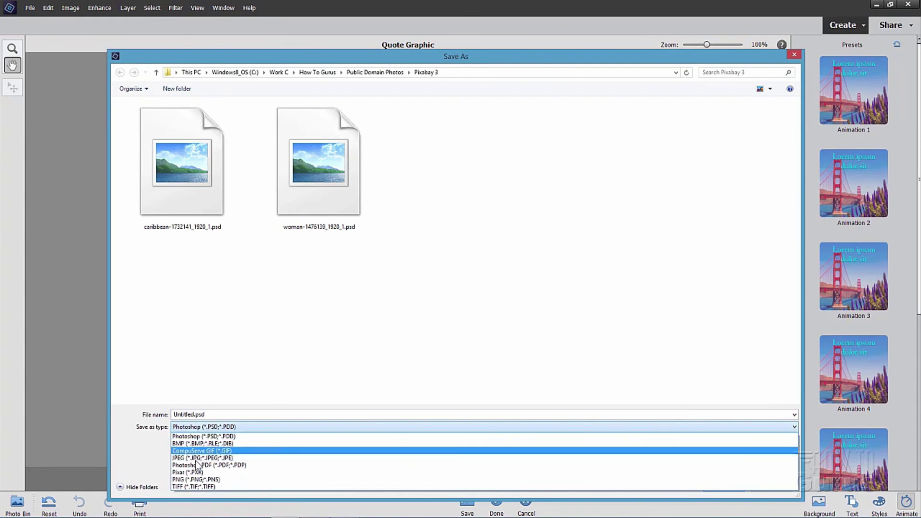
pyautogui.click(146, 456)
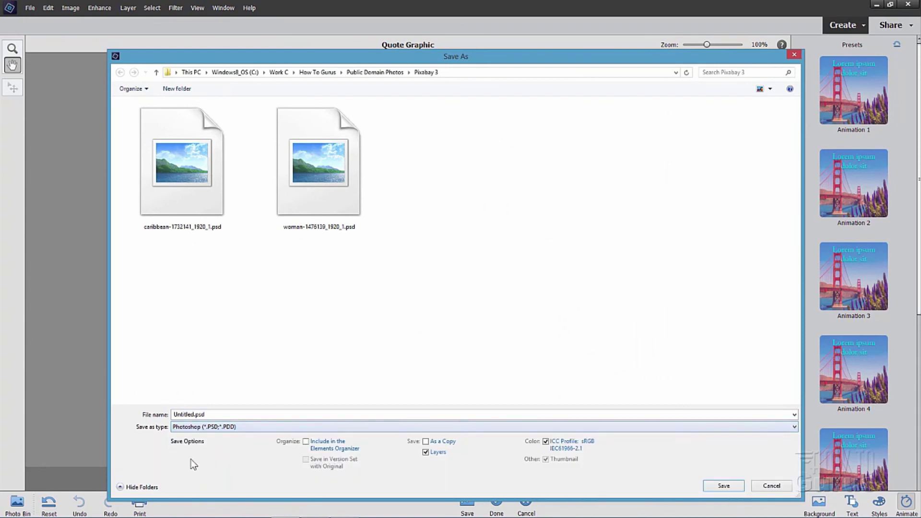
pyautogui.press('Escape')
# Click Done to return to Expert mode with the text, Shape8 and background layers listed
pyautogui.click(496, 501)
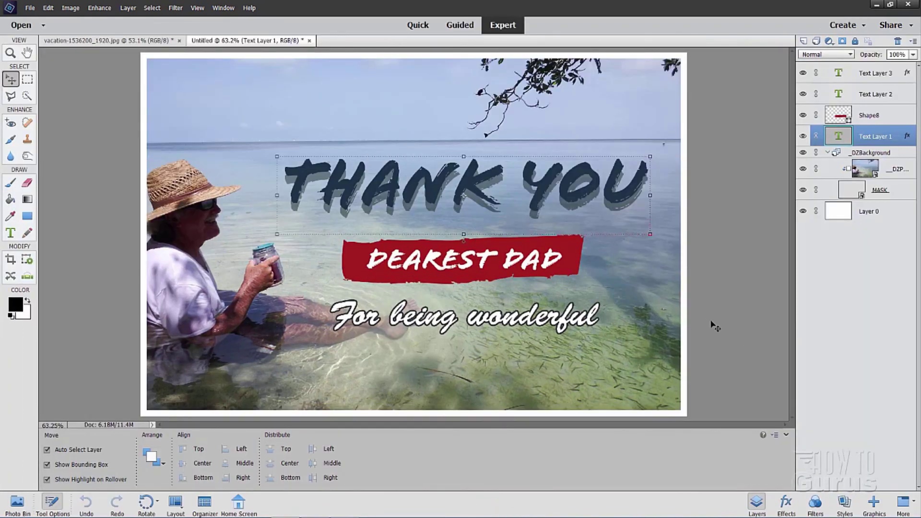